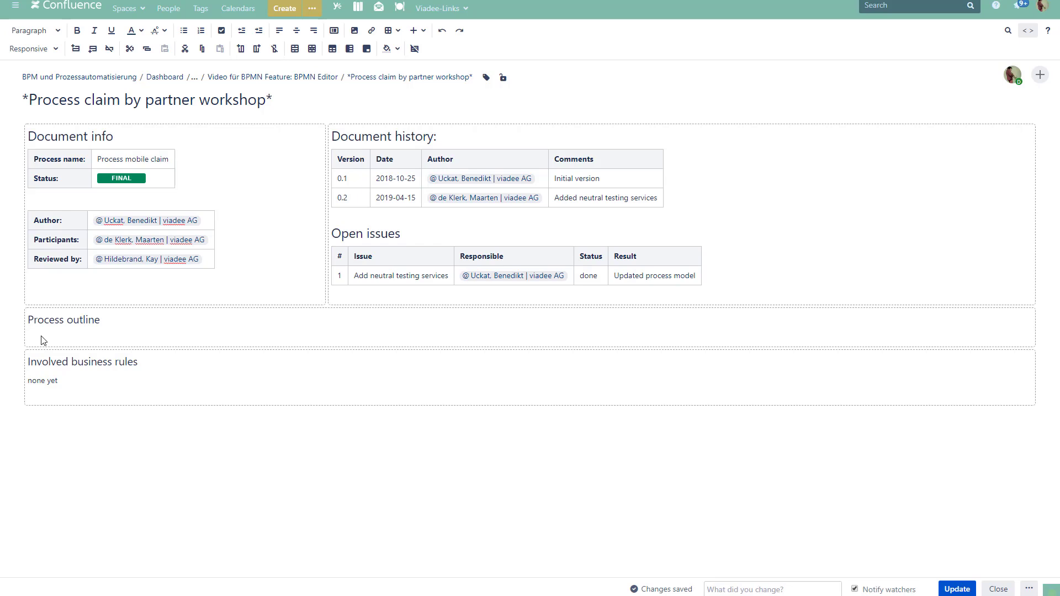
# Insert a BPMN Diagram macro named 'Process claim by partner workshop' under Process outline, then update the page
pyautogui.click(42, 336)
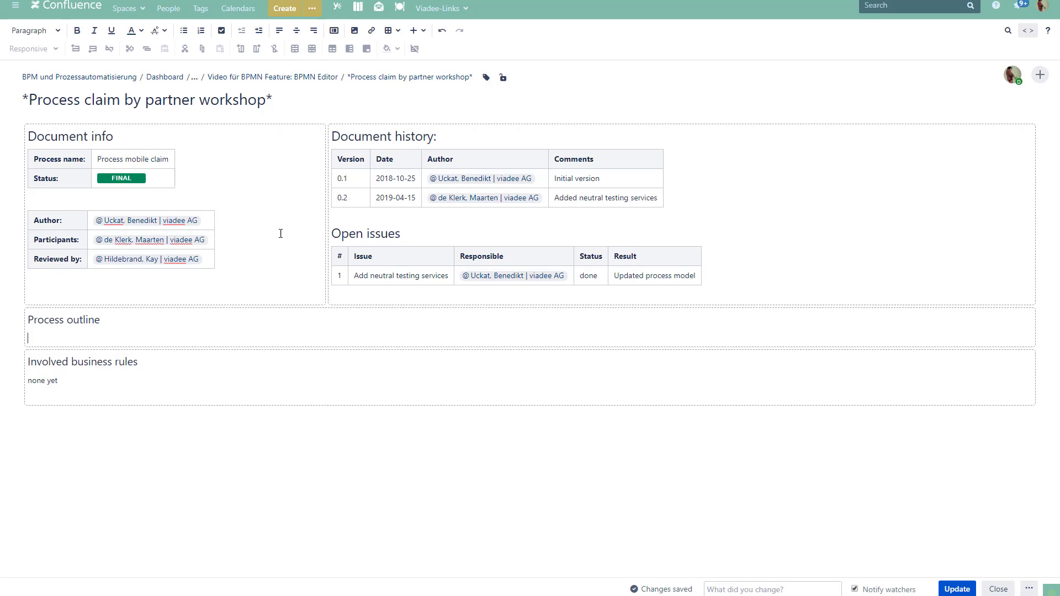
pyautogui.click(422, 30)
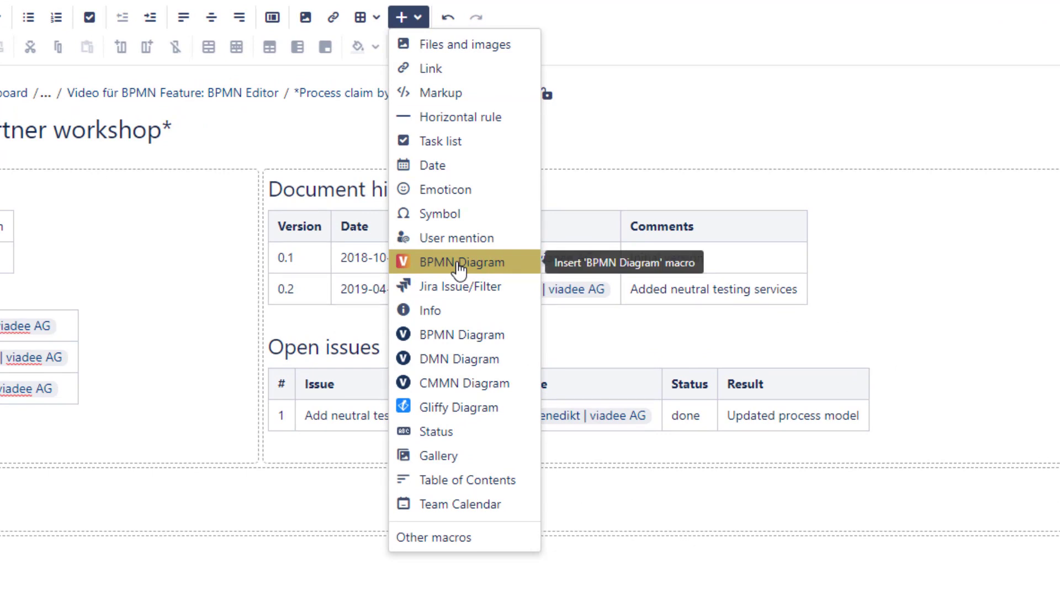
pyautogui.click(459, 264)
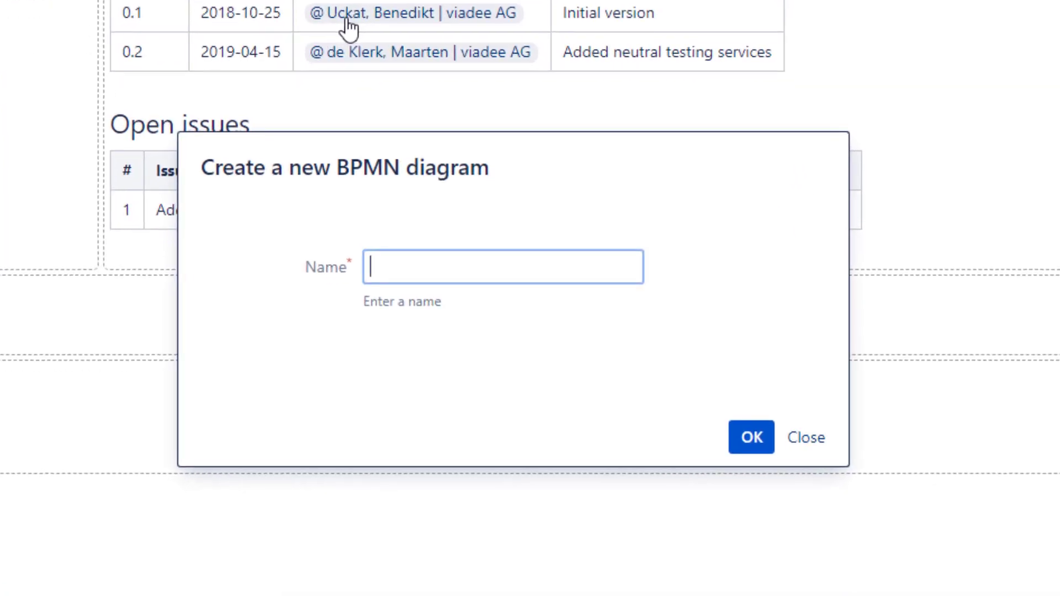
pyautogui.write('Process claim by partner workshop')
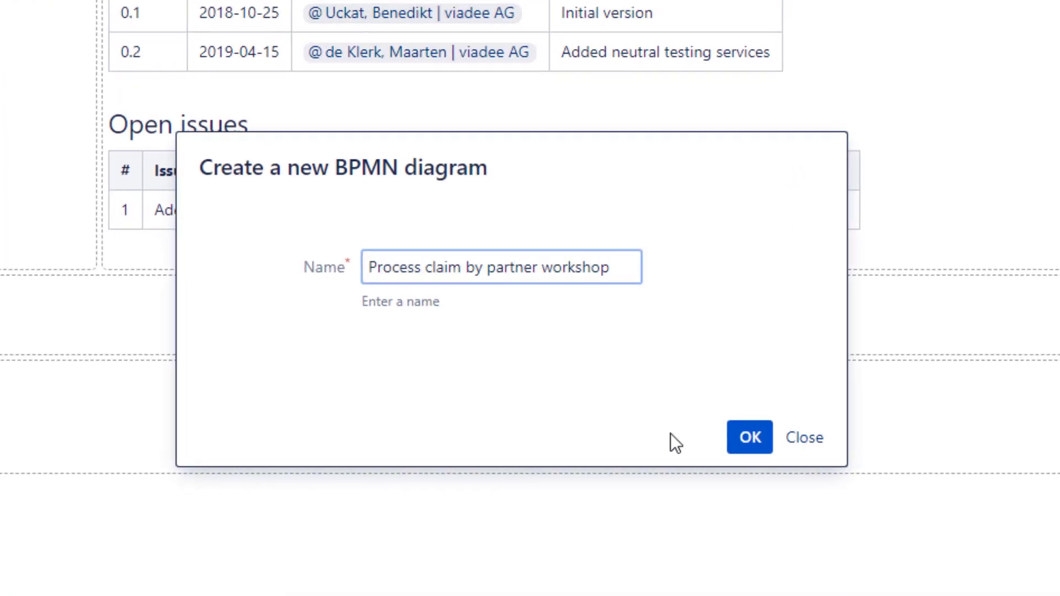
pyautogui.click(737, 442)
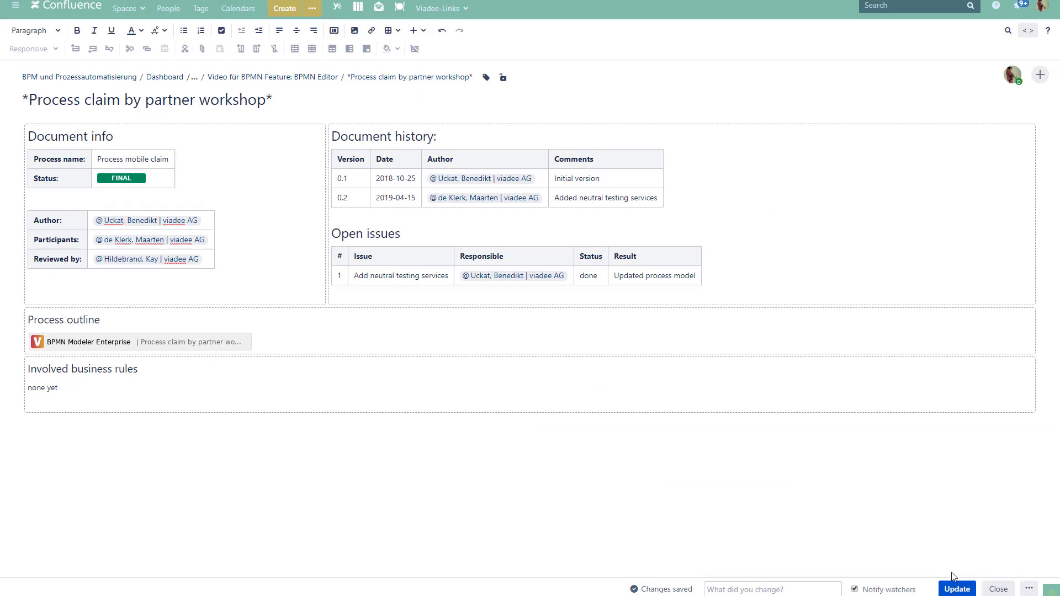
pyautogui.click(957, 590)
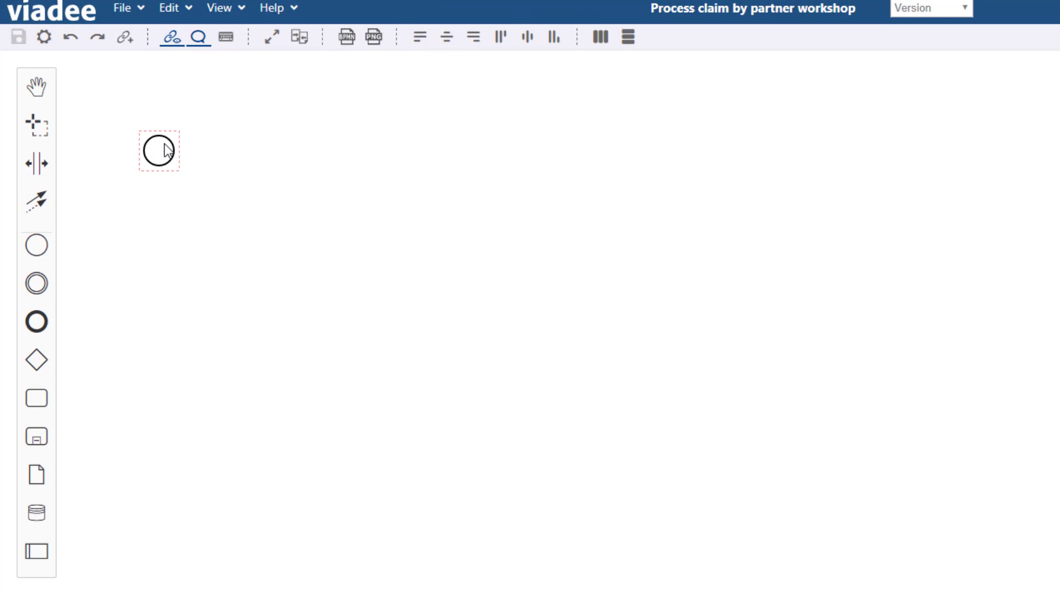
# Place a new task labelled 'Generate invoice' to the right of the start event
pyautogui.moveTo(37, 399); pyautogui.dragTo(552, 155)
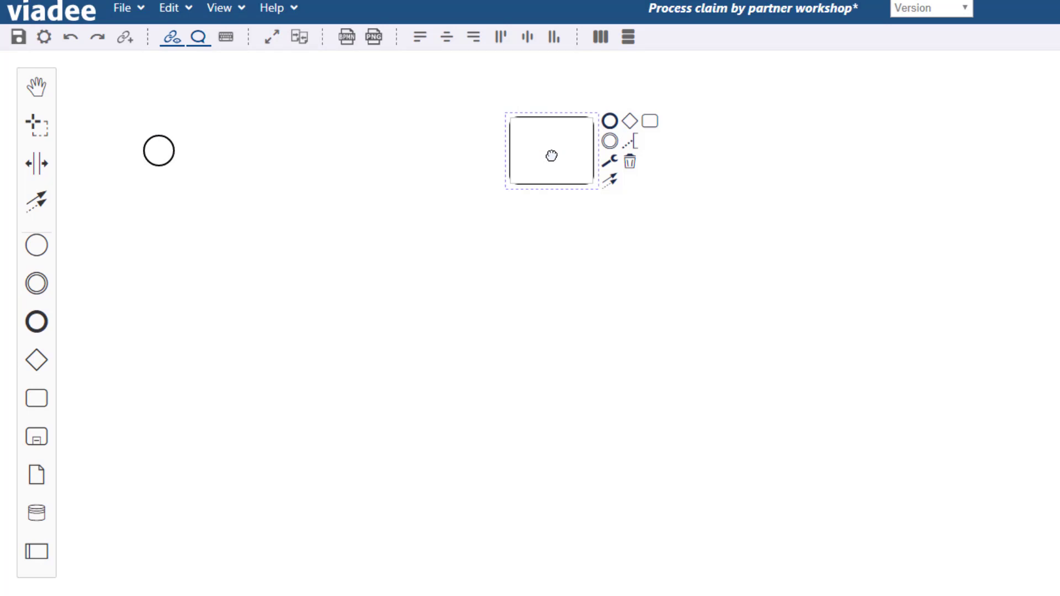
pyautogui.write('Generate invoice')
pyautogui.press('Return')
# Connect the start event to Generate invoice and drop a 'Perform repair' task onto that flow
pyautogui.click(162, 154)
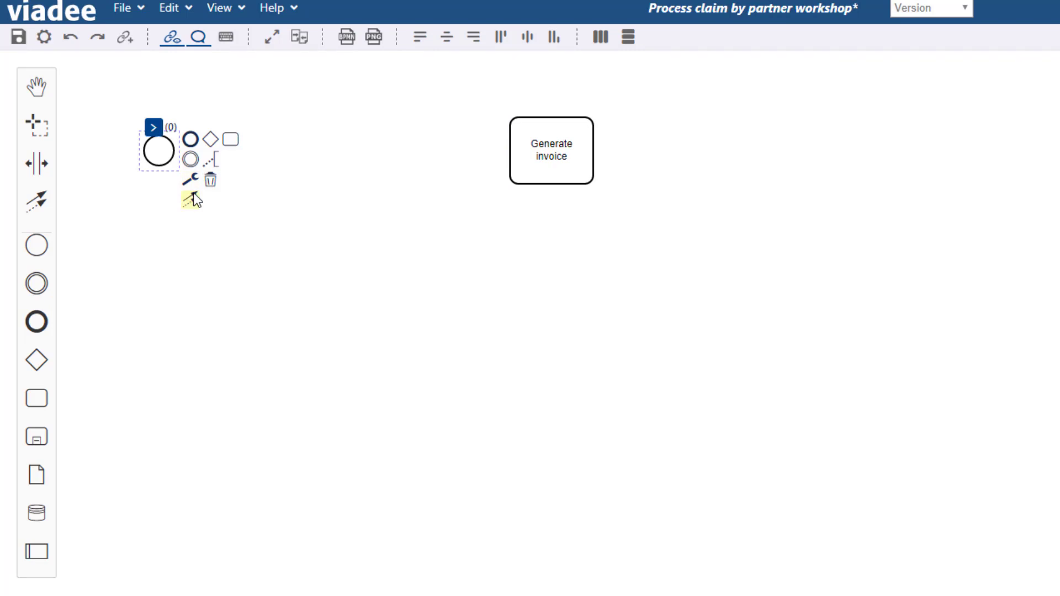
pyautogui.moveTo(195, 200); pyautogui.dragTo(552, 169)
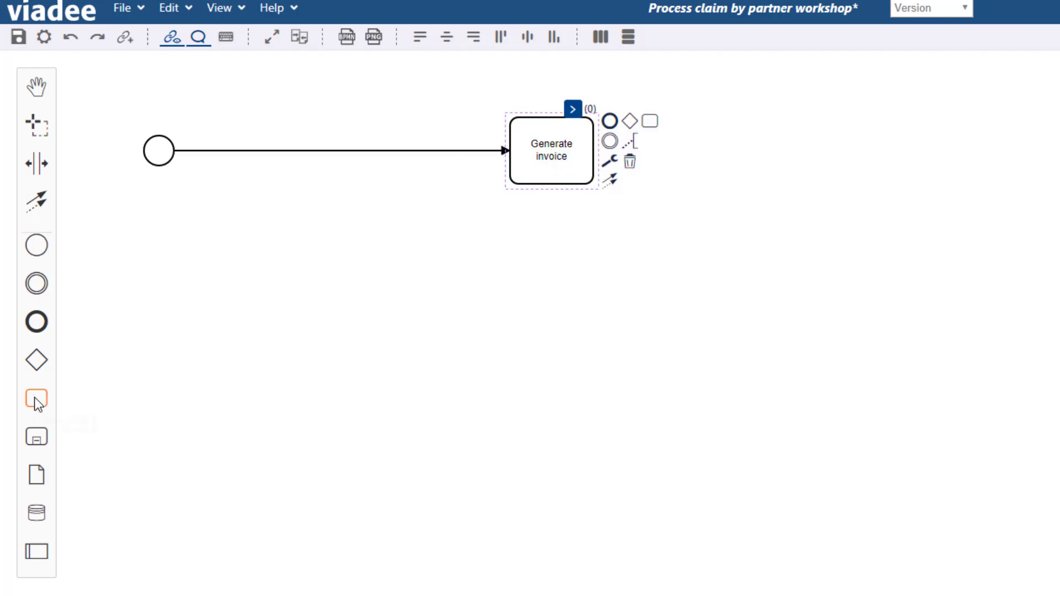
pyautogui.moveTo(37, 399); pyautogui.dragTo(320, 147)
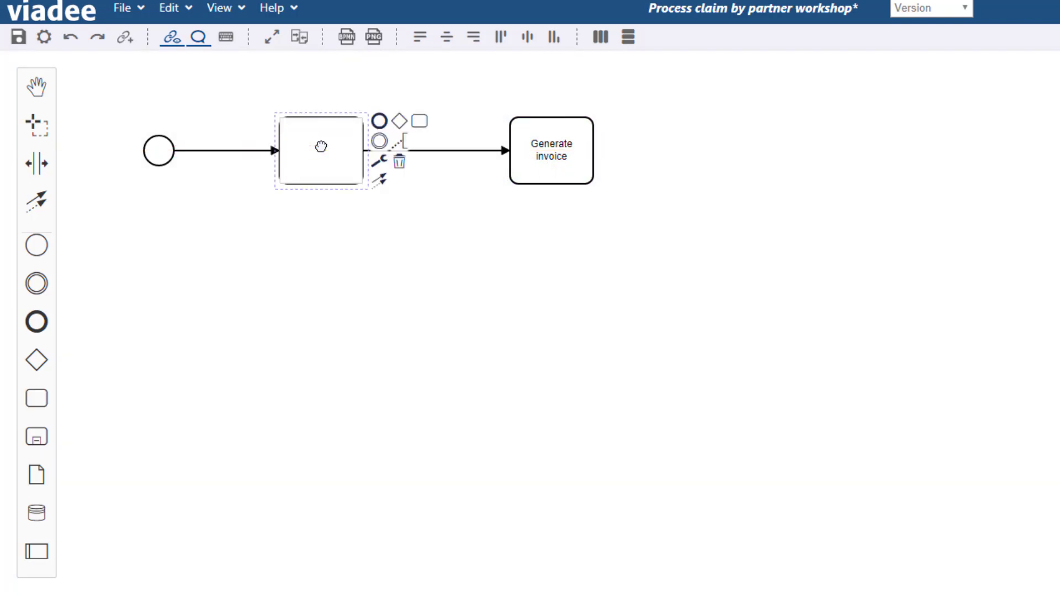
pyautogui.write('Perform repair')
# Commit the Perform repair label, change Generate invoice to a User Task, and append an exclusive gateway
pyautogui.press('Return')
pyautogui.click(561, 149)
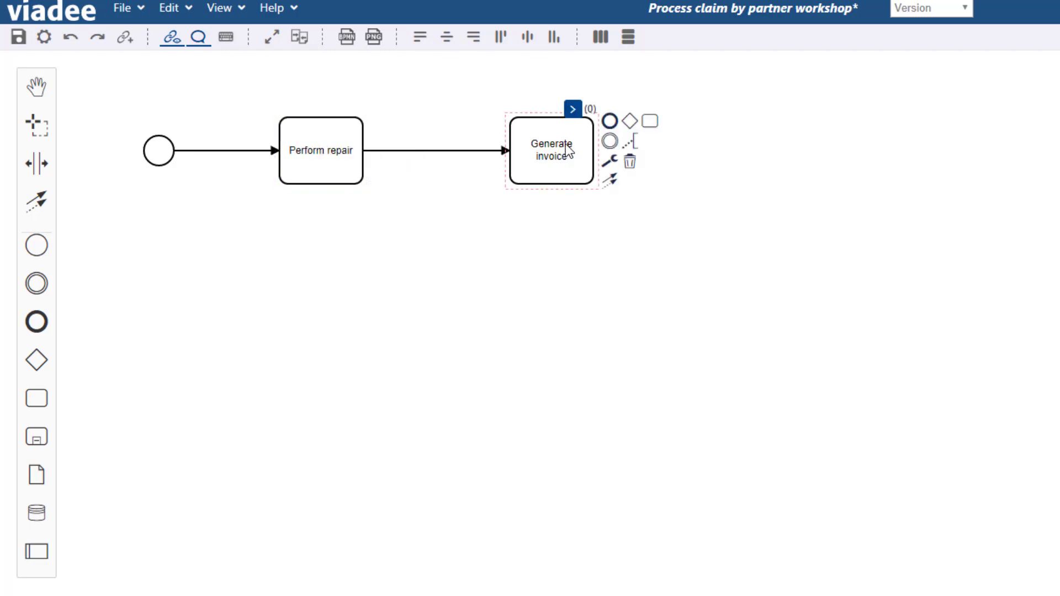
pyautogui.click(611, 160)
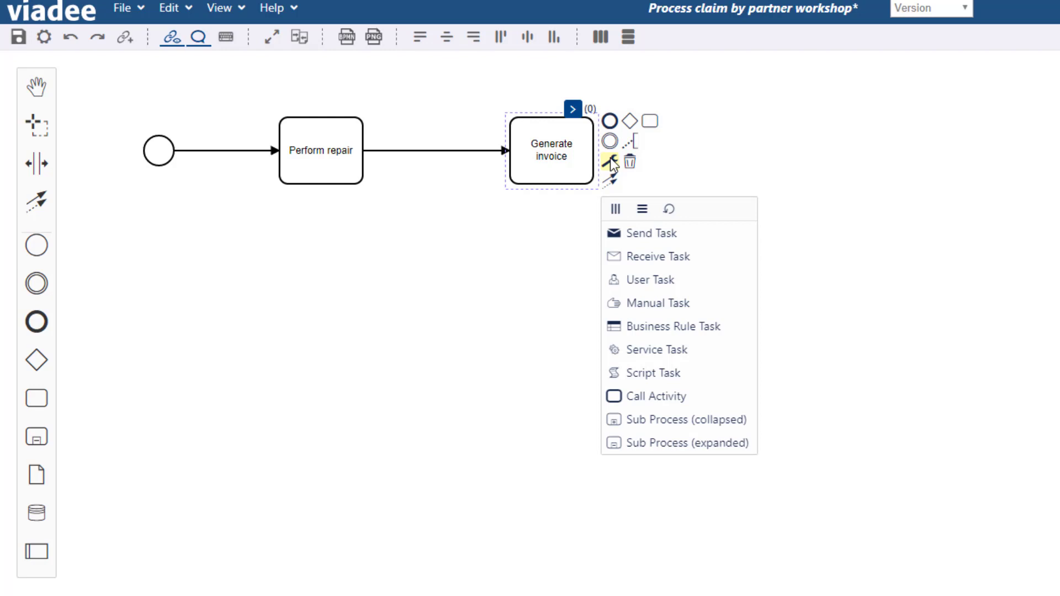
pyautogui.click(643, 279)
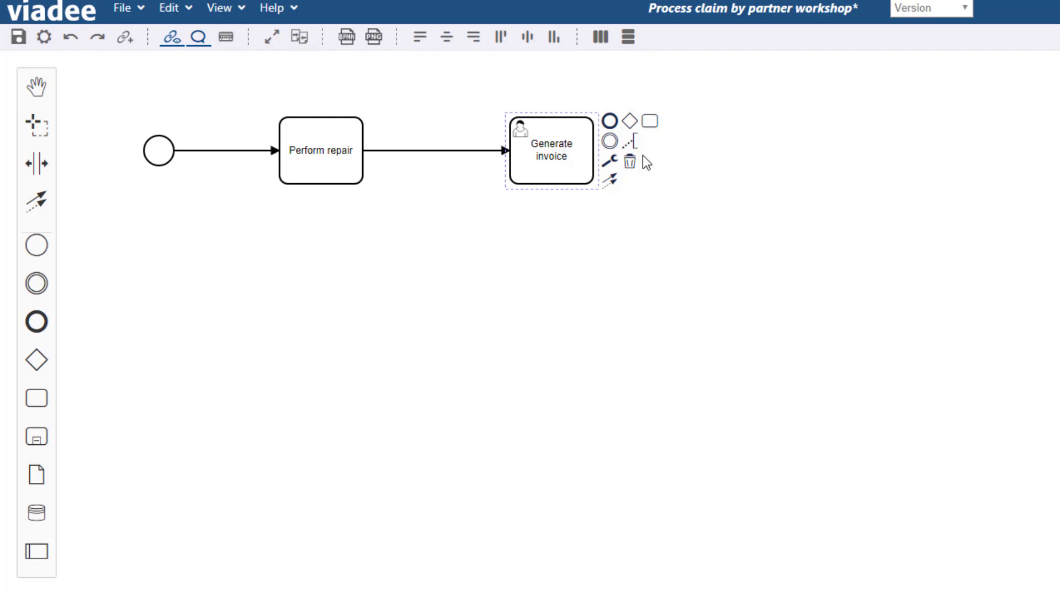
pyautogui.click(629, 121)
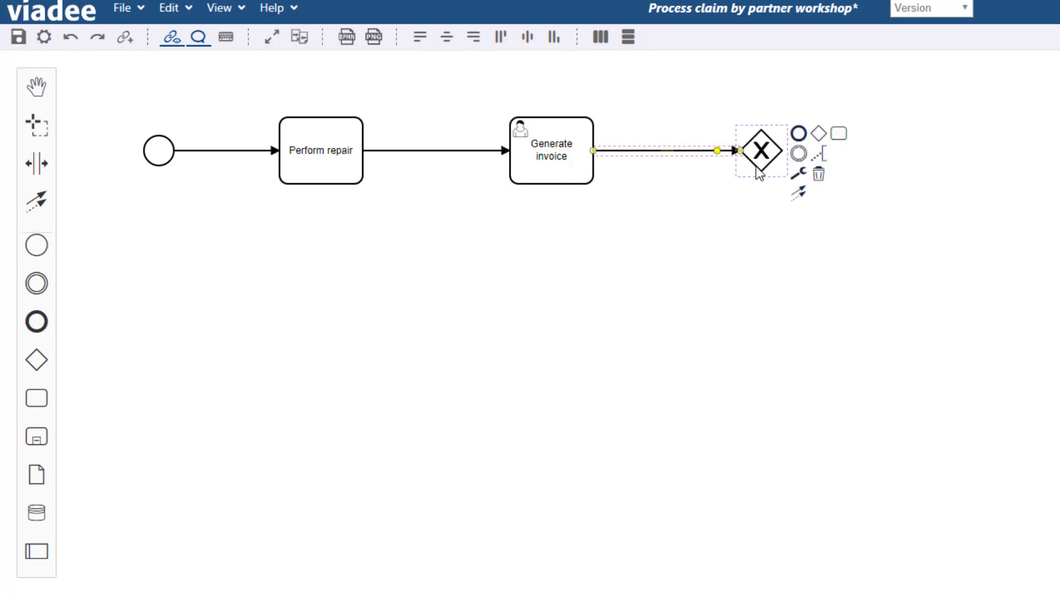
pyautogui.click(798, 172)
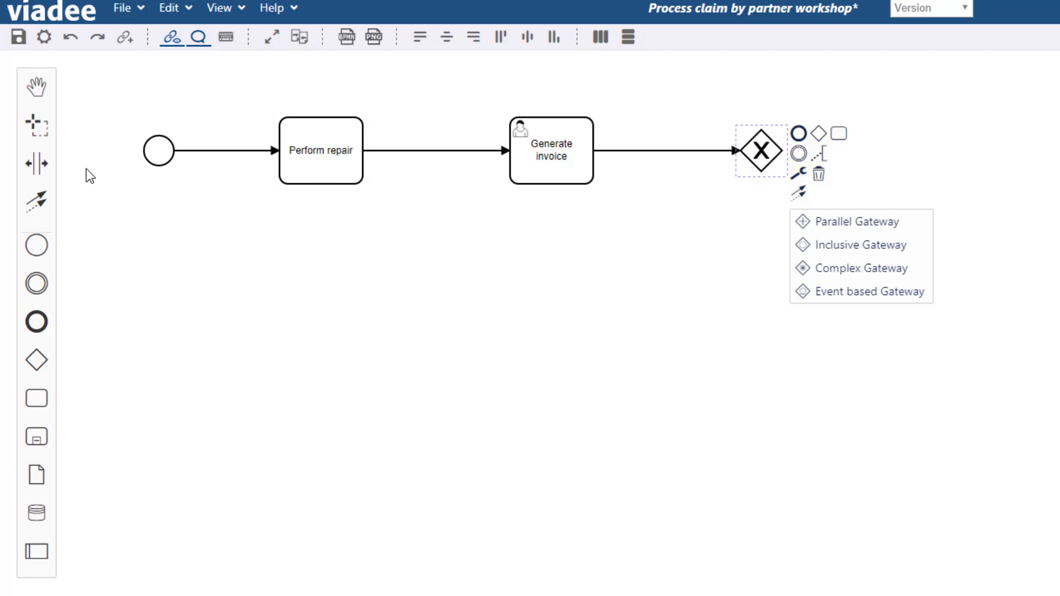
pyautogui.click(41, 164)
pyautogui.click(439, 85)
pyautogui.moveTo(439, 84); pyautogui.dragTo(637, 88)
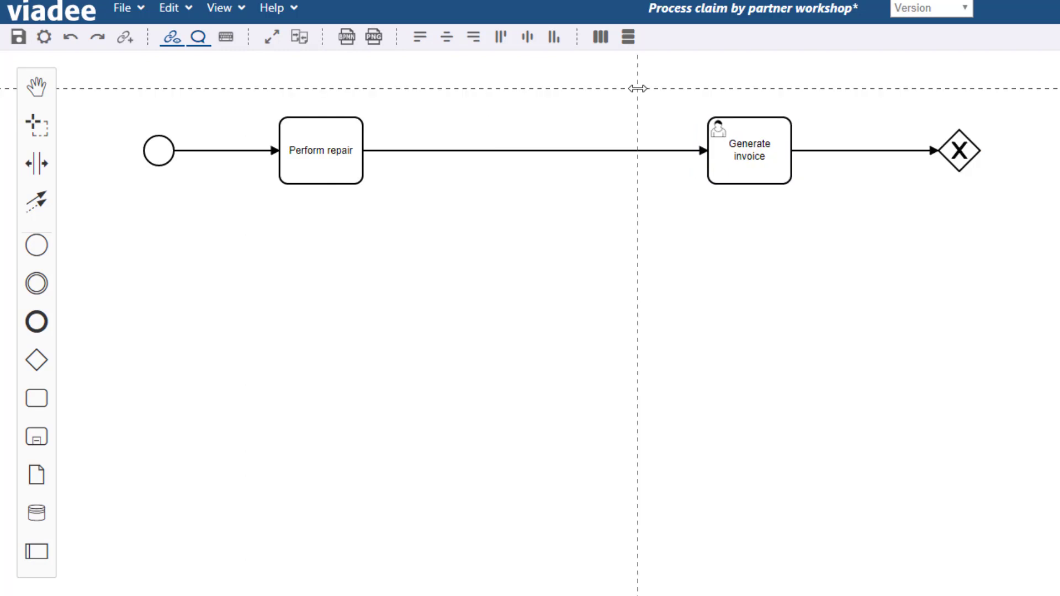
pyautogui.moveTo(638, 89); pyautogui.dragTo(439, 91)
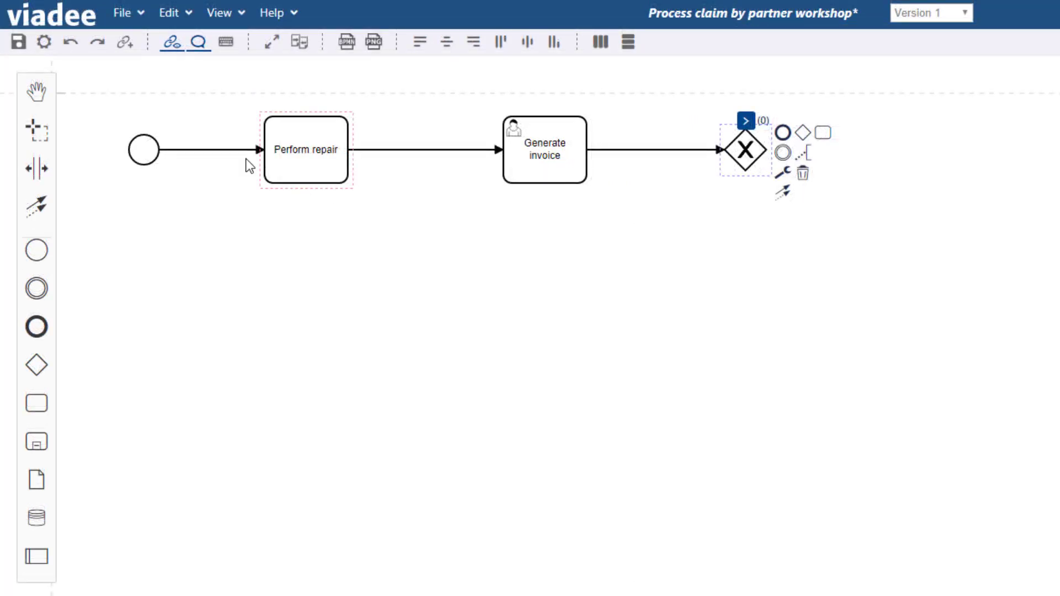
pyautogui.click(48, 134)
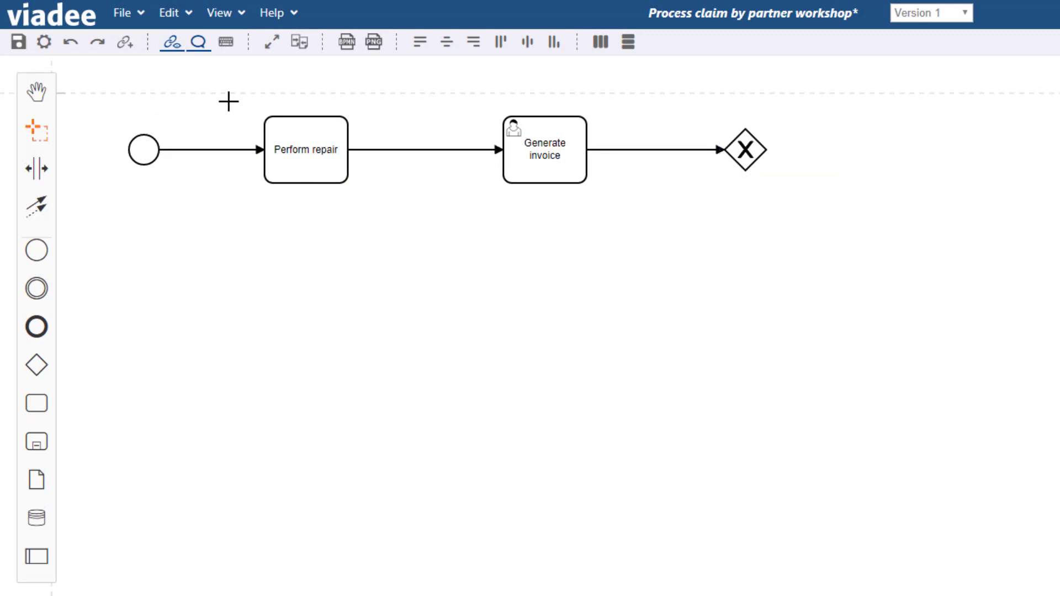
pyautogui.moveTo(229, 100)
pyautogui.mouseDown()
pyautogui.moveTo(310, 132)
pyautogui.moveTo(630, 210)
pyautogui.mouseUp()
pyautogui.moveTo(561, 173)
pyautogui.mouseDown()
pyautogui.moveTo(511, 220)
pyautogui.moveTo(464, 301)
pyautogui.moveTo(480, 348)
pyautogui.mouseUp()
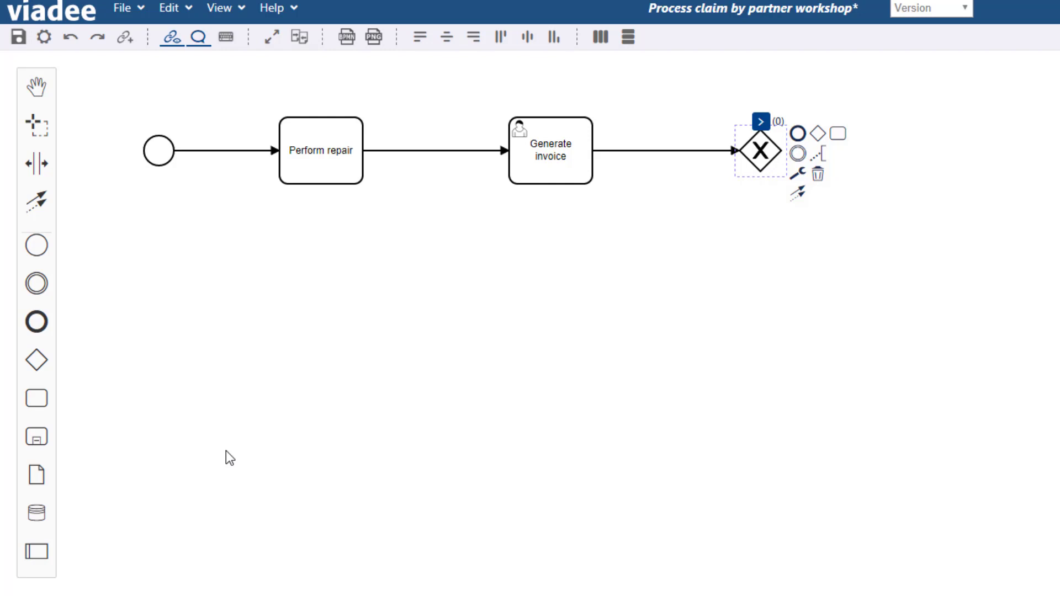
# Wrap the whole process in a new pool named 'Car company'
pyautogui.click(36, 551)
pyautogui.click(149, 362)
pyautogui.click(148, 362)
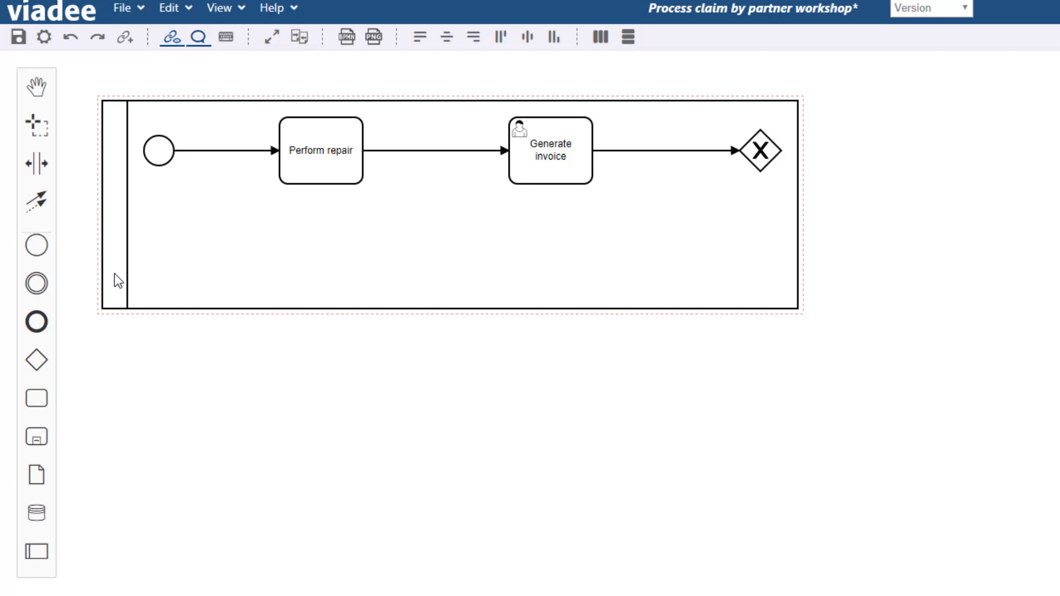
pyautogui.write('Car')
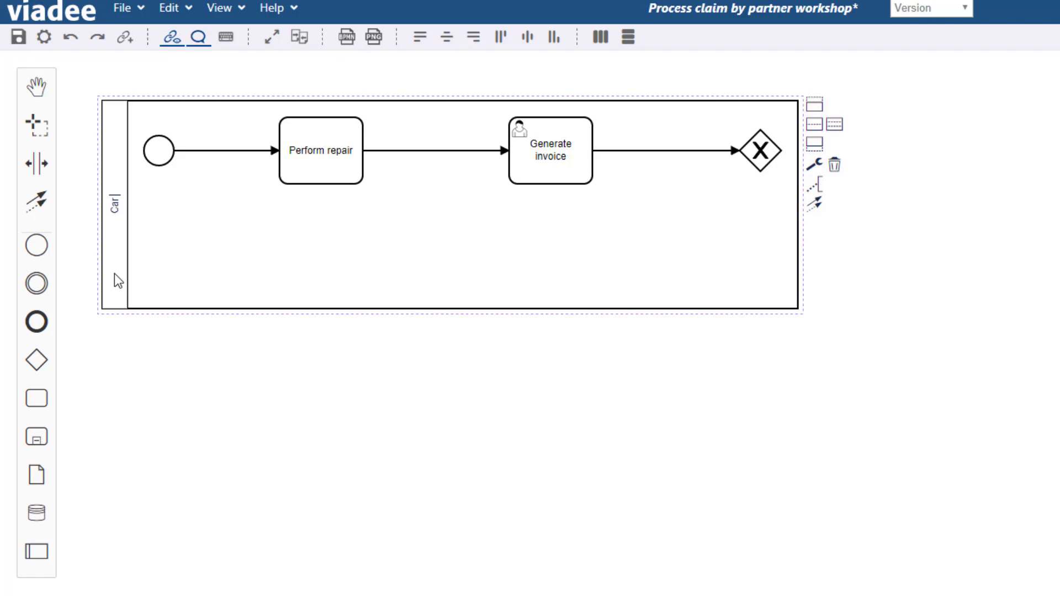
pyautogui.write(' company')
pyautogui.press('Return')
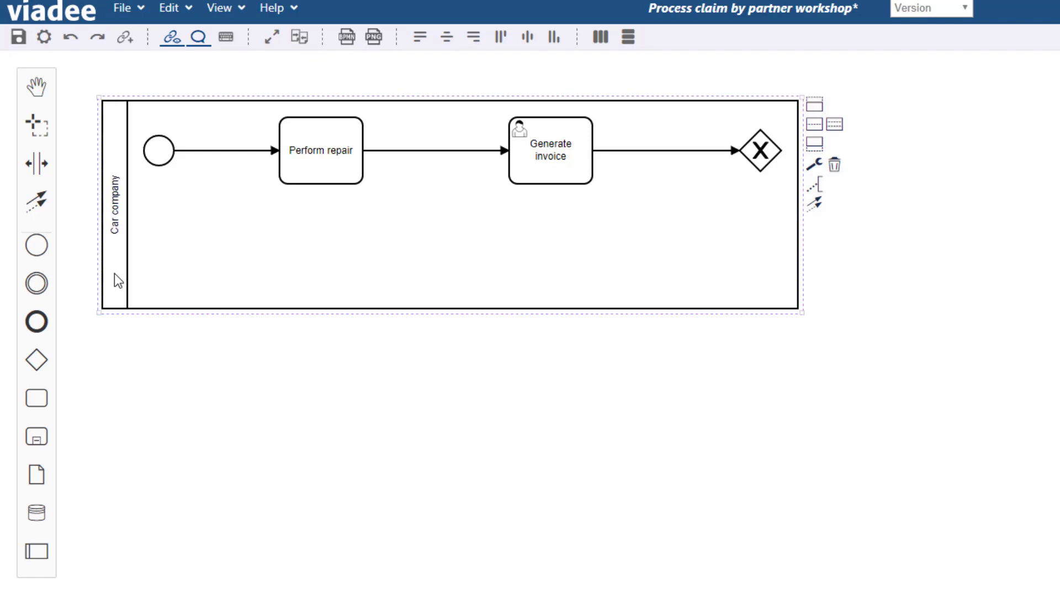
# Add a lower lane named Accounting, name the upper lane Workshop, and move Generate invoice into Accounting
pyautogui.click(813, 145)
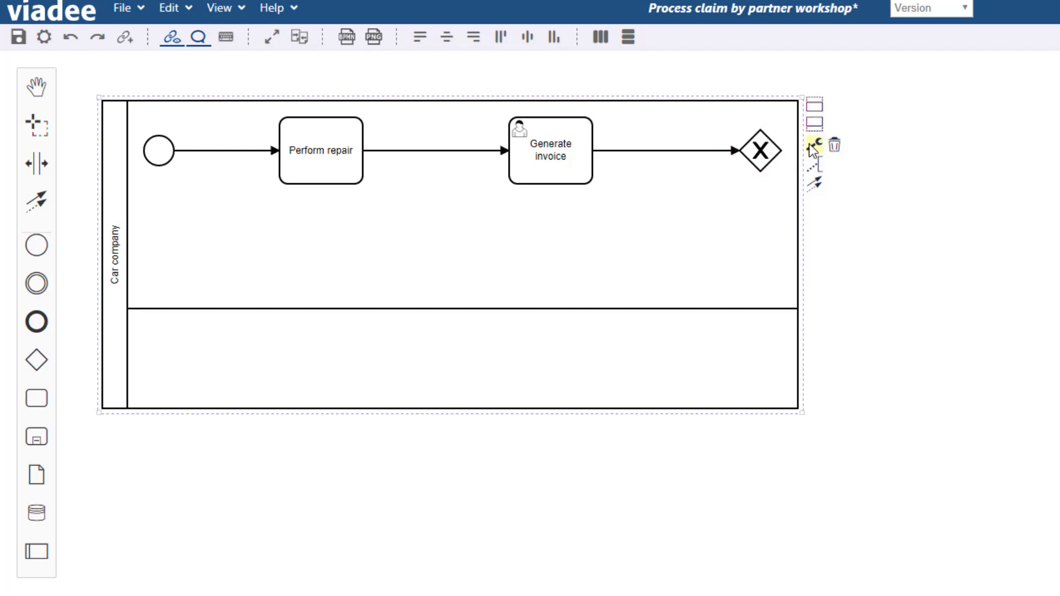
pyautogui.click(140, 368)
pyautogui.write('Accounting')
pyautogui.doubleClick(142, 291)
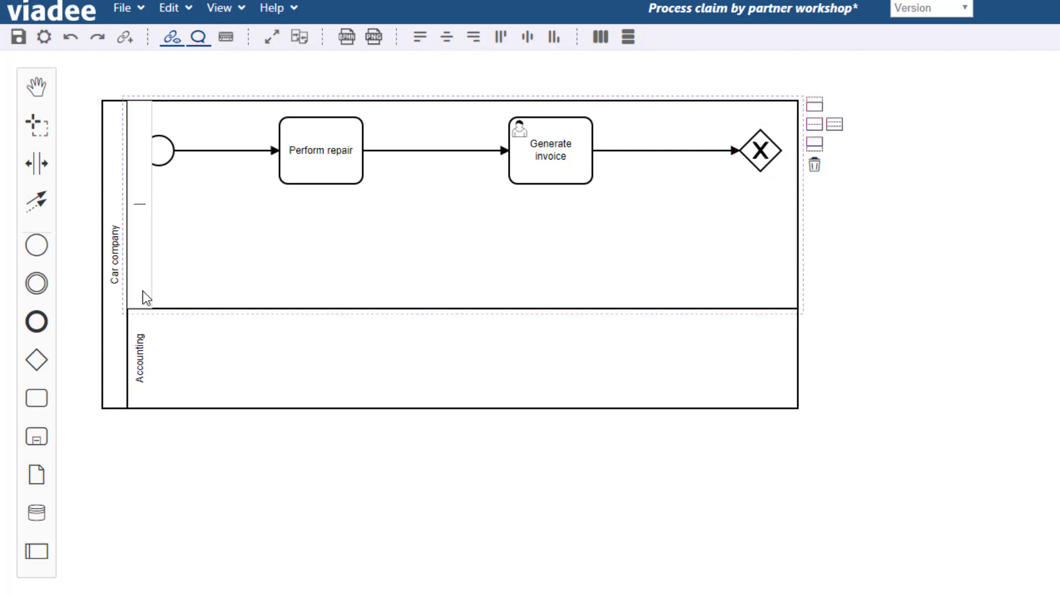
pyautogui.write('Workshop')
pyautogui.moveTo(552, 148); pyautogui.dragTo(541, 344)
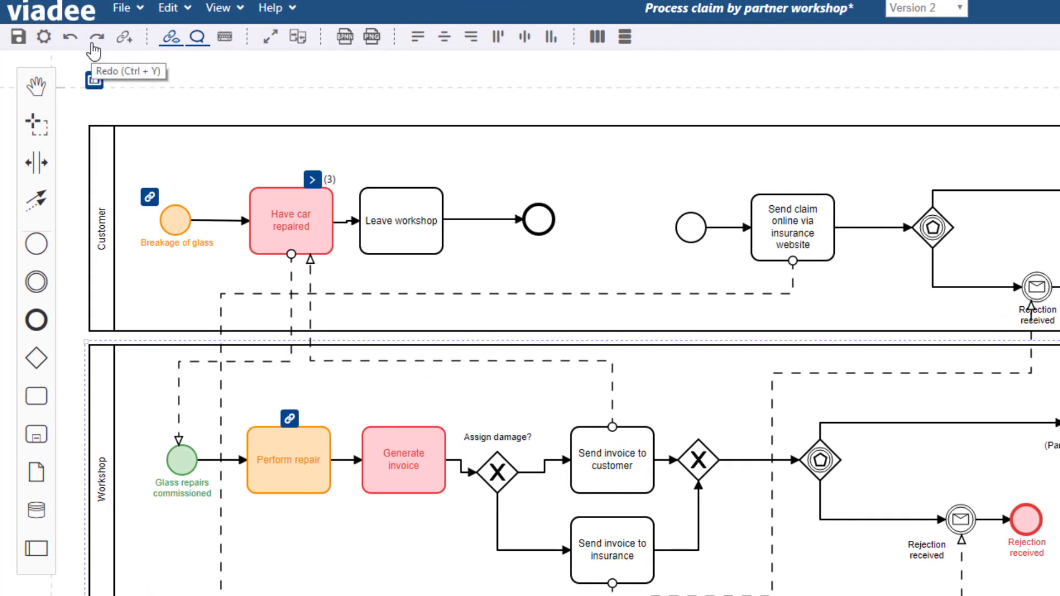
# Move Generate invoice up, then undo and redo that move
pyautogui.moveTo(394, 457); pyautogui.dragTo(493, 323)
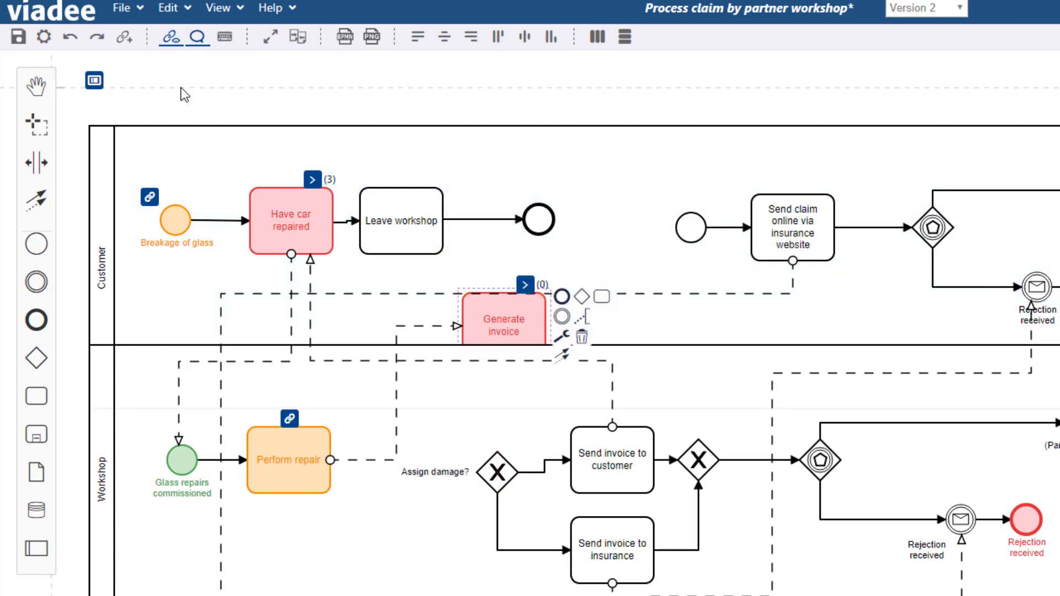
pyautogui.click(71, 39)
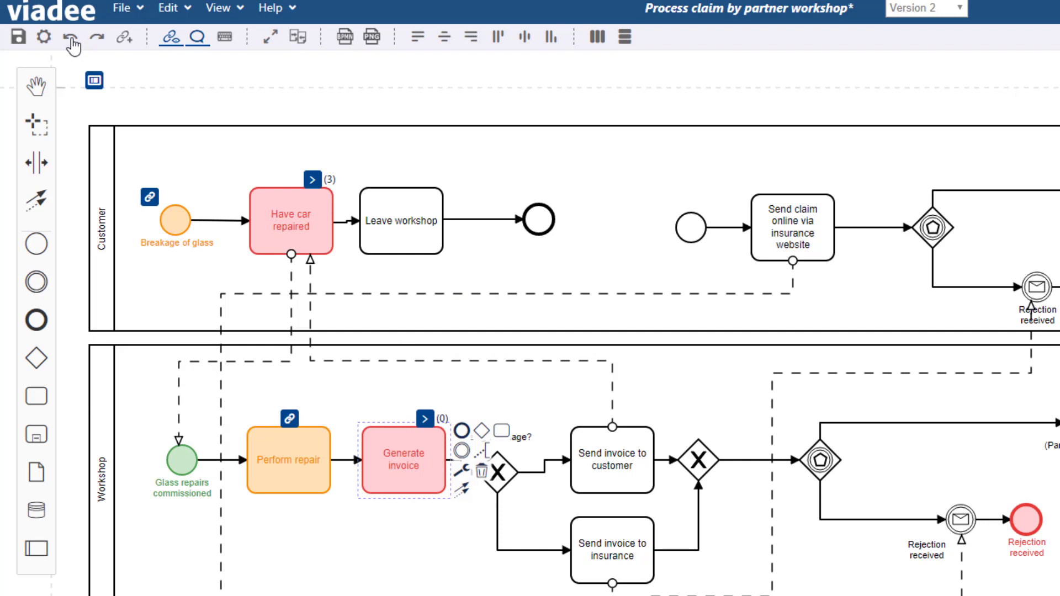
pyautogui.click(96, 43)
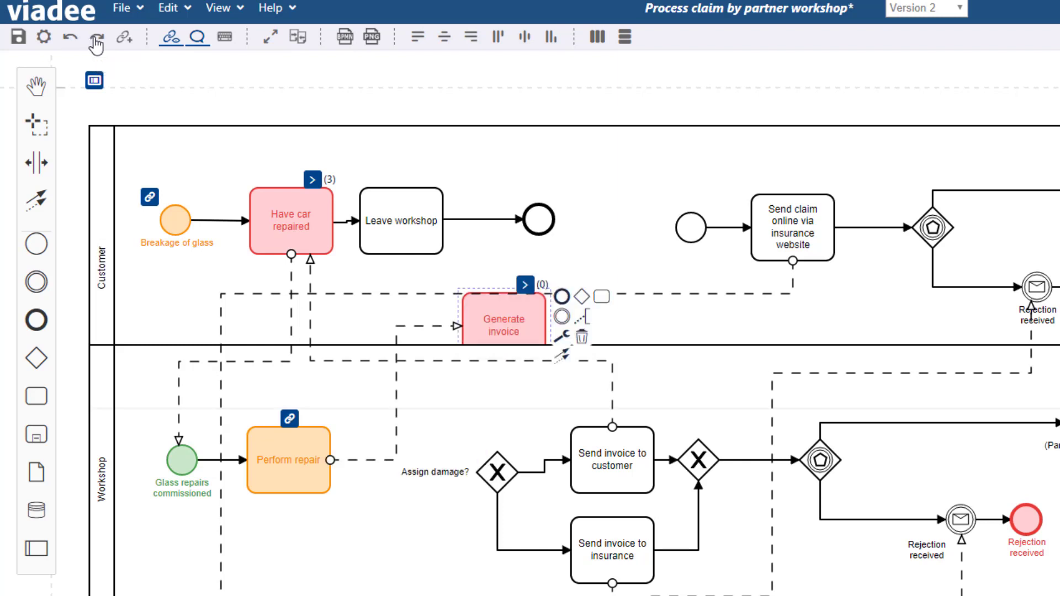
# Reset the diagram to its last saved version with File > Reset and confirm
pyautogui.click(133, 15)
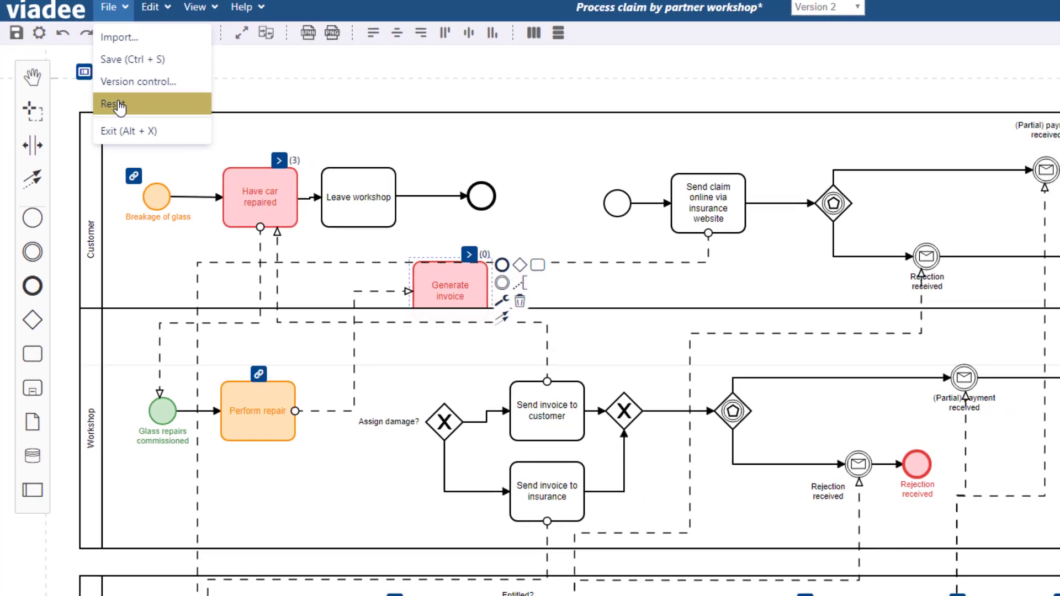
pyautogui.click(134, 116)
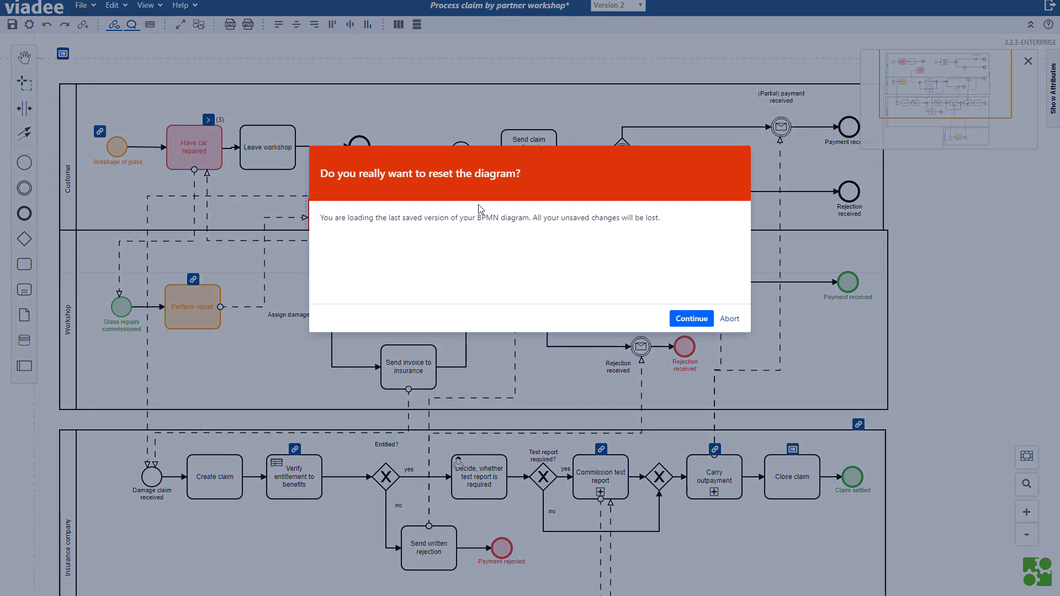
pyautogui.click(691, 318)
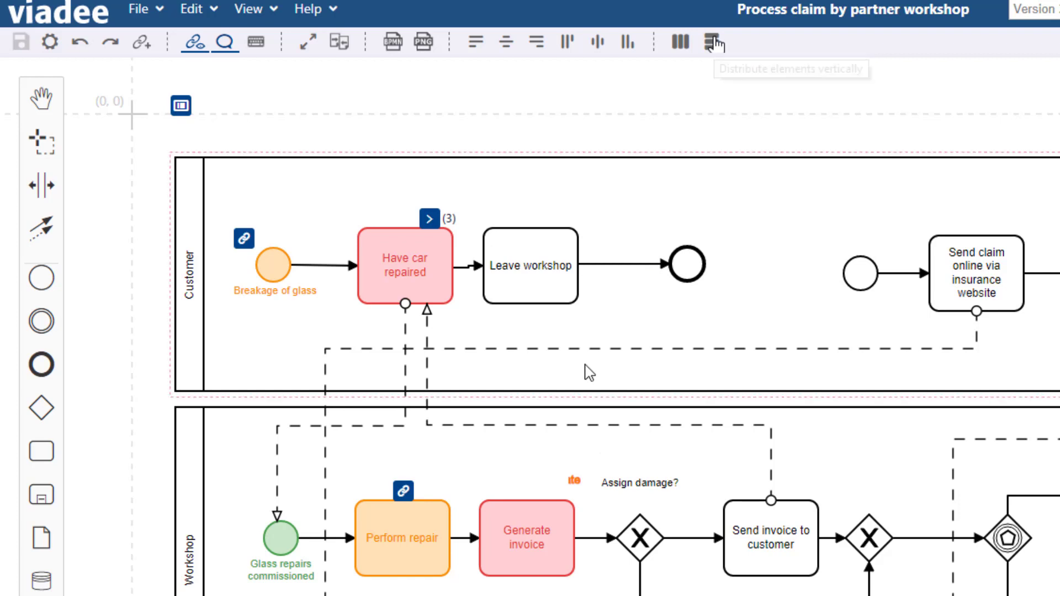
# Nudge Generate invoice, select it with Perform repair and the XOR gateway, then align vertical centres and distribute horizontally
pyautogui.moveTo(559, 526); pyautogui.dragTo(581, 466)
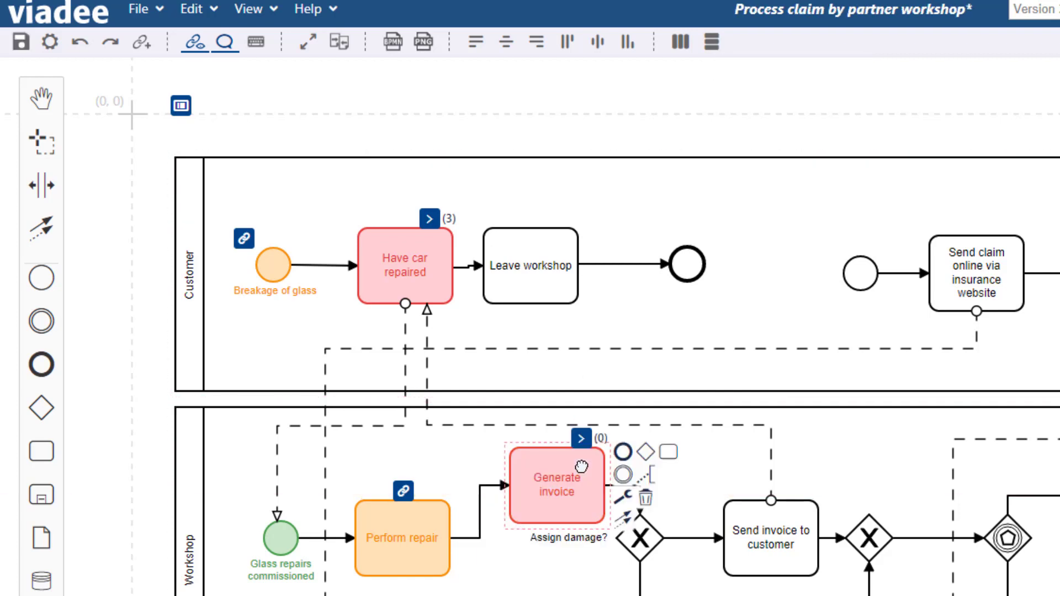
pyautogui.keyDown('shift'); pyautogui.click(629, 547); pyautogui.keyUp('shift')
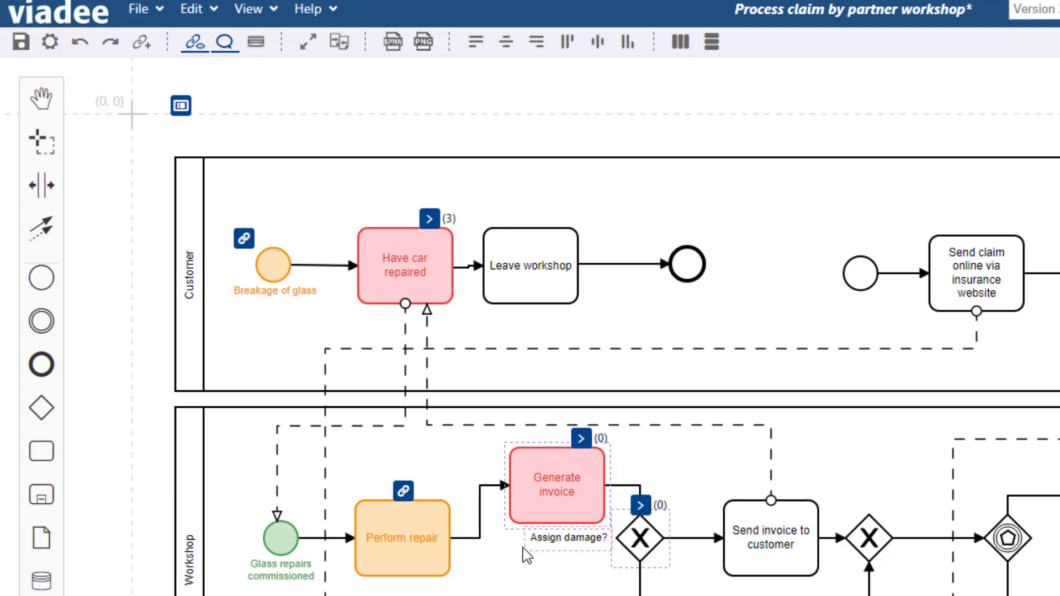
pyautogui.keyDown('shift'); pyautogui.click(417, 555); pyautogui.keyUp('shift')
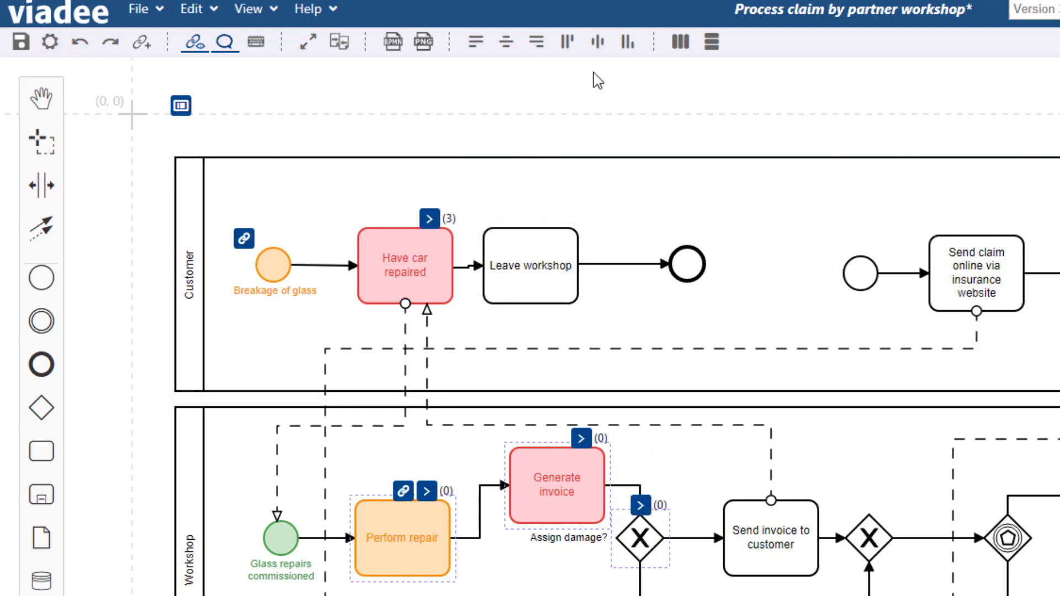
pyautogui.click(598, 43)
pyautogui.click(682, 44)
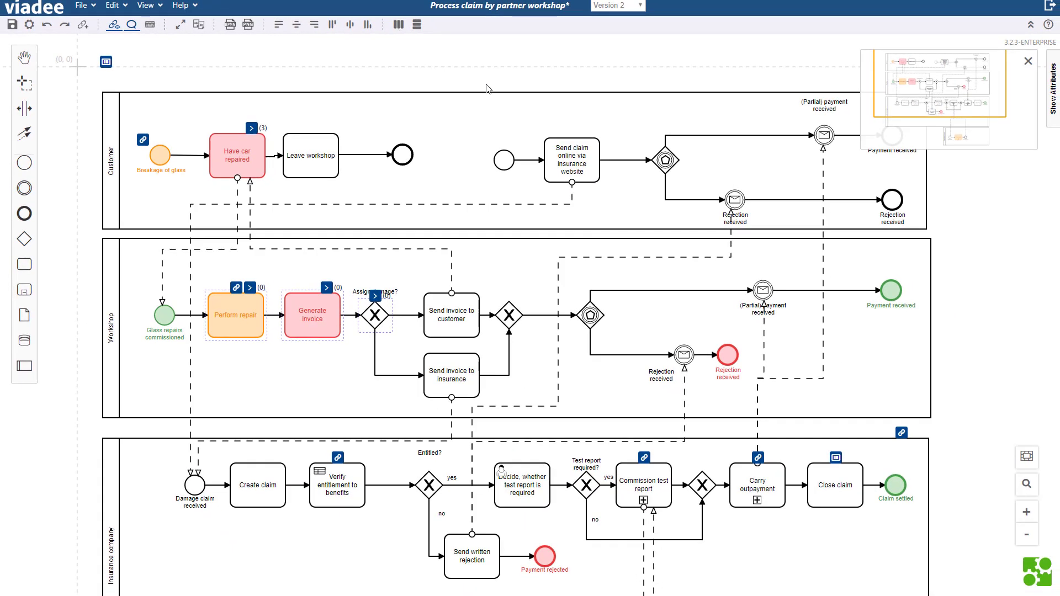
# Zoom in, fit the diagram to view, then display the keyboard shortcuts list
pyautogui.click(1026, 515)
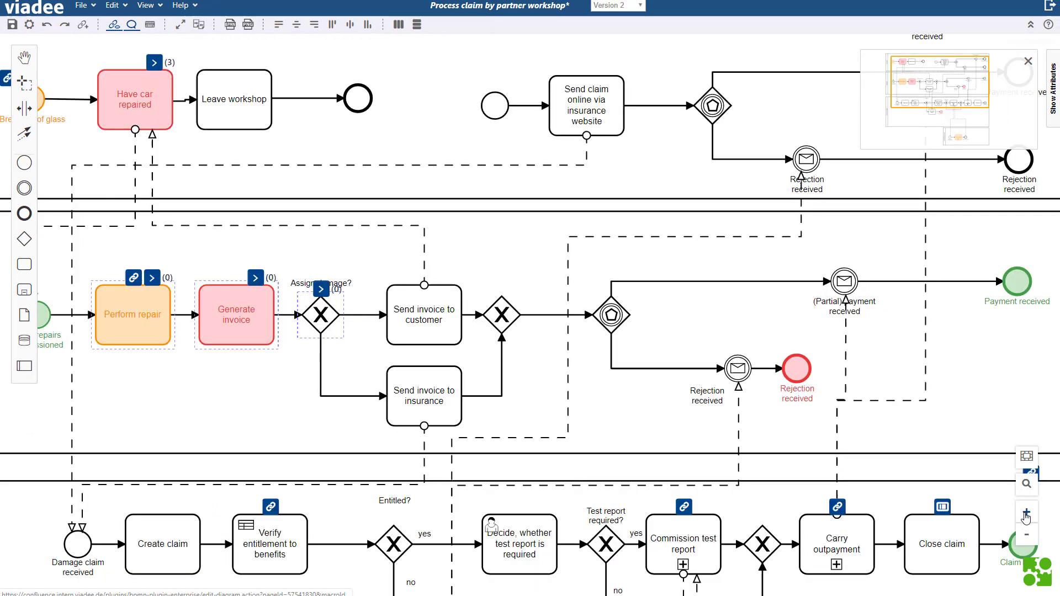
pyautogui.click(1025, 515)
pyautogui.click(1026, 515)
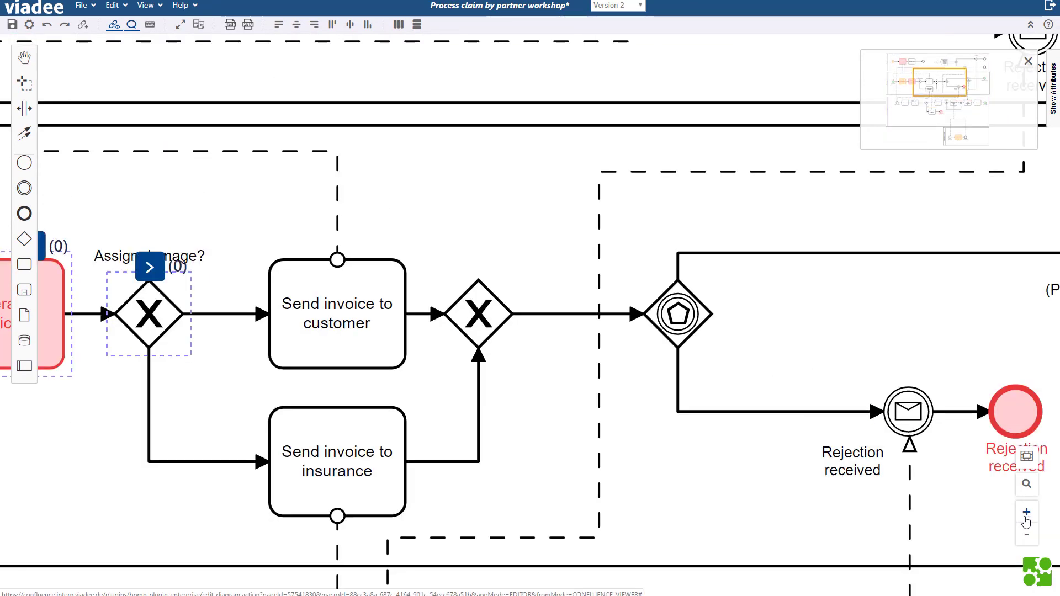
pyautogui.click(1027, 457)
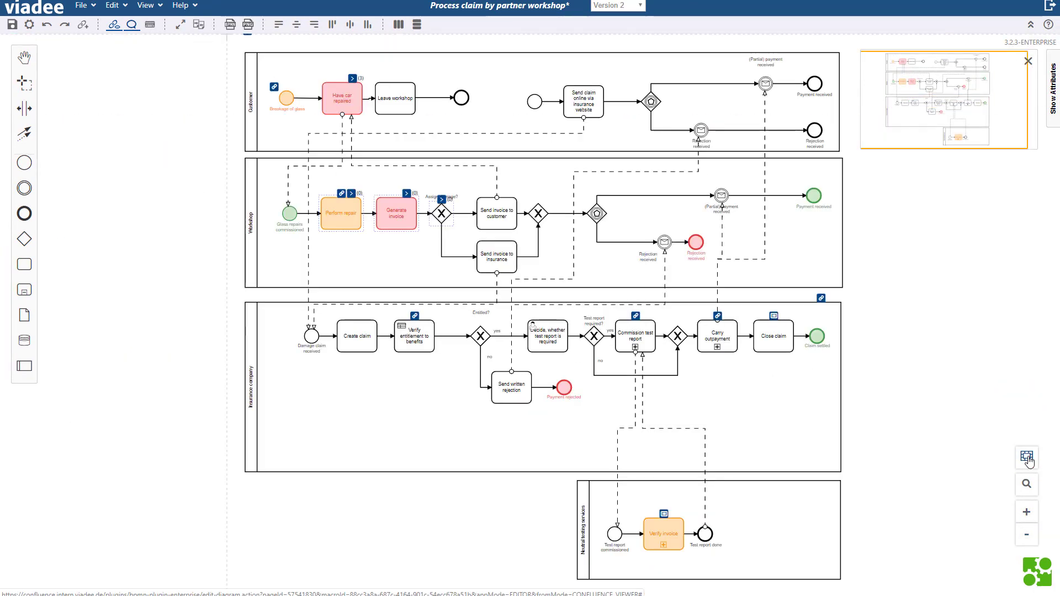
pyautogui.click(1027, 485)
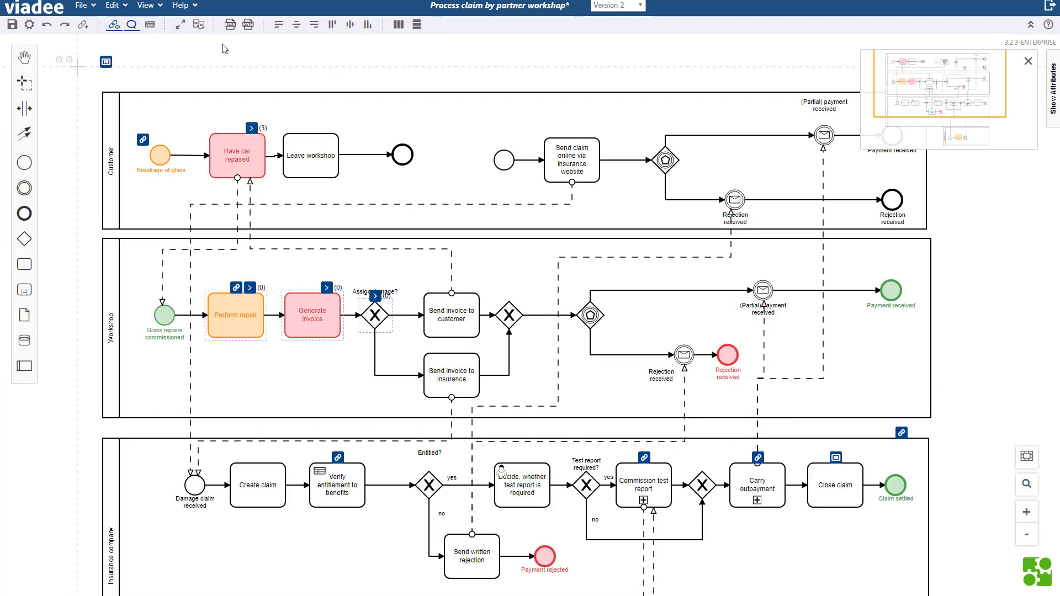
pyautogui.click(152, 25)
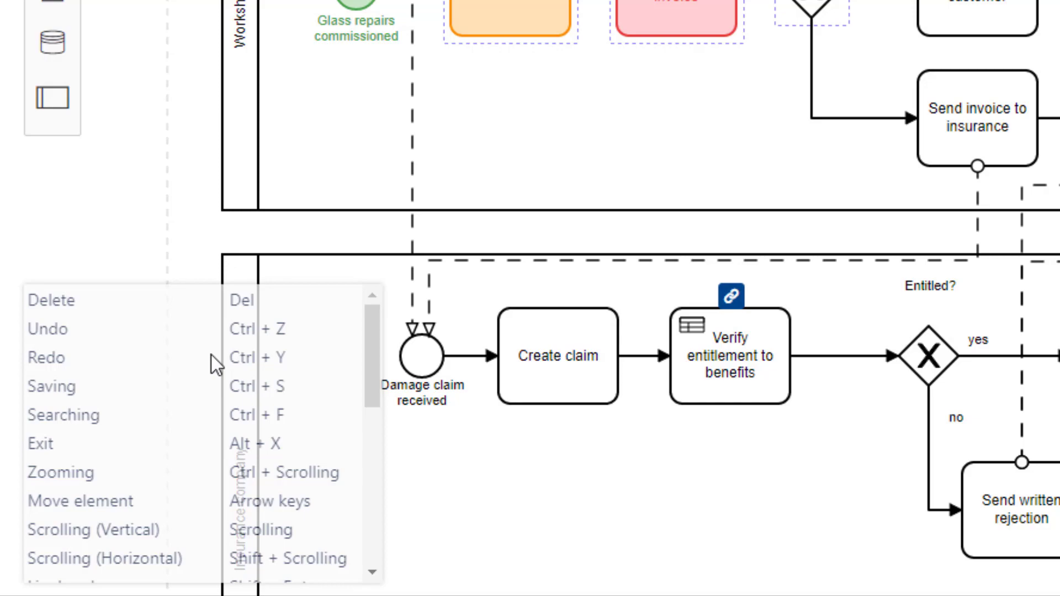